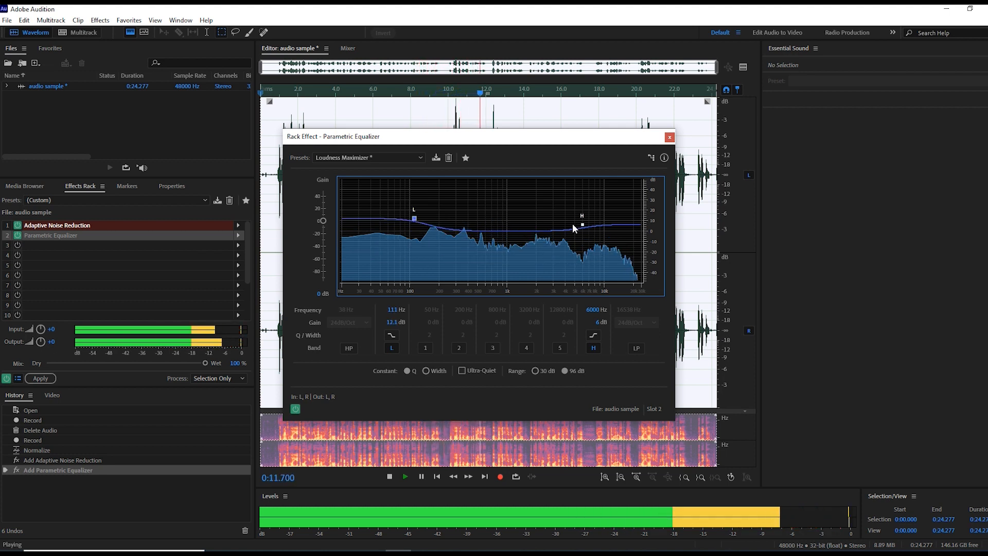
Step: Lower the equalizer's high shelf to -1 dB at 5959 Hz and reduce the low shelf's gain during playback
mouse_move(581, 224)
left_mouse_down()
mouse_move(584, 239)
mouse_move(584, 230)
left_mouse_up()
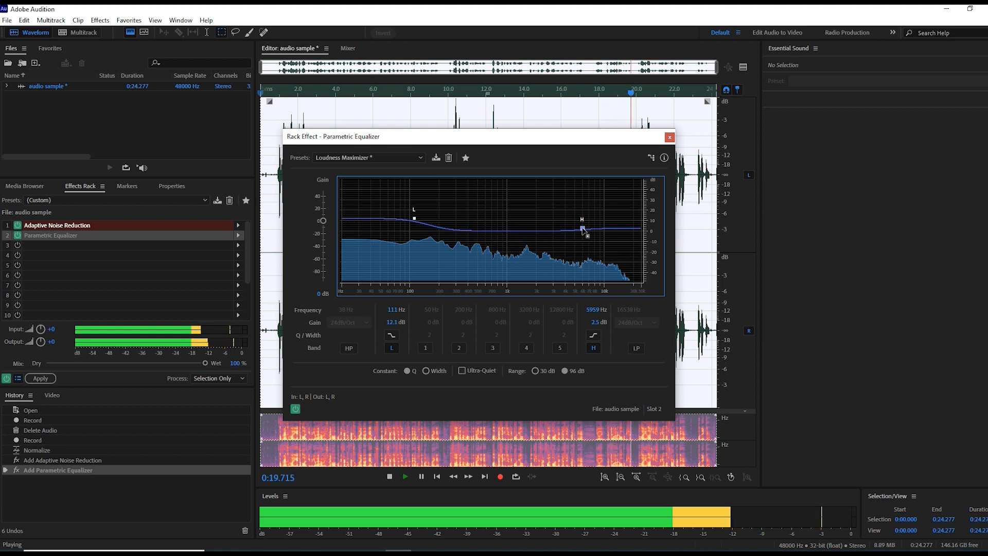
left_click_drag(583, 230, 582, 233)
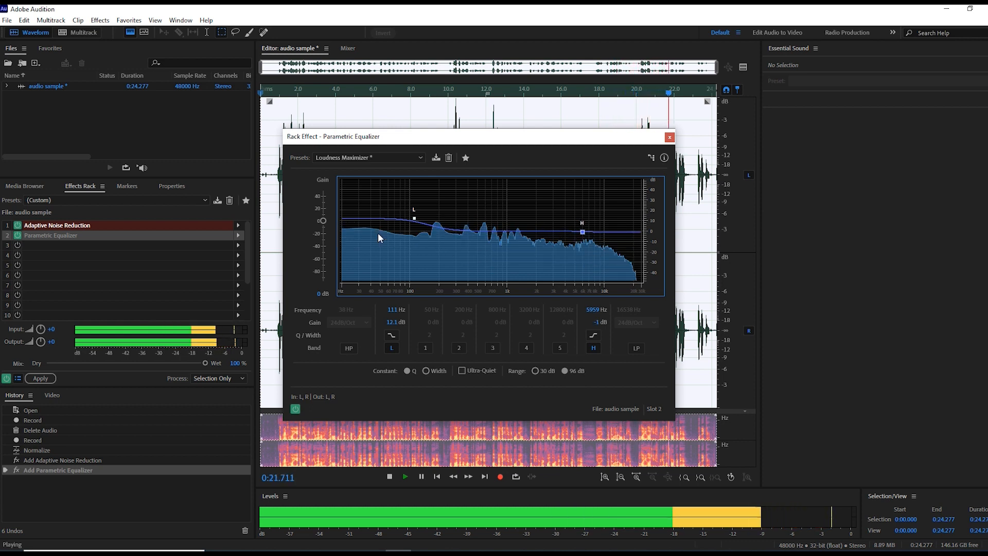
left_click_drag(414, 219, 414, 225)
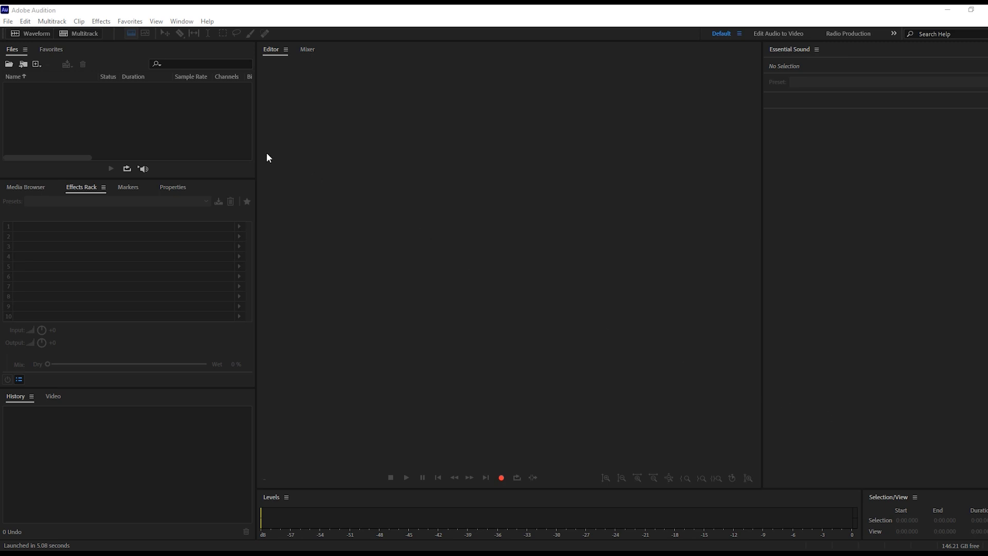
Step: Create a new audio file named "audio sample" at 48000 Hz, Stereo, 32 (float) bit depth
left_click(7, 23)
mouse_move(23, 36)
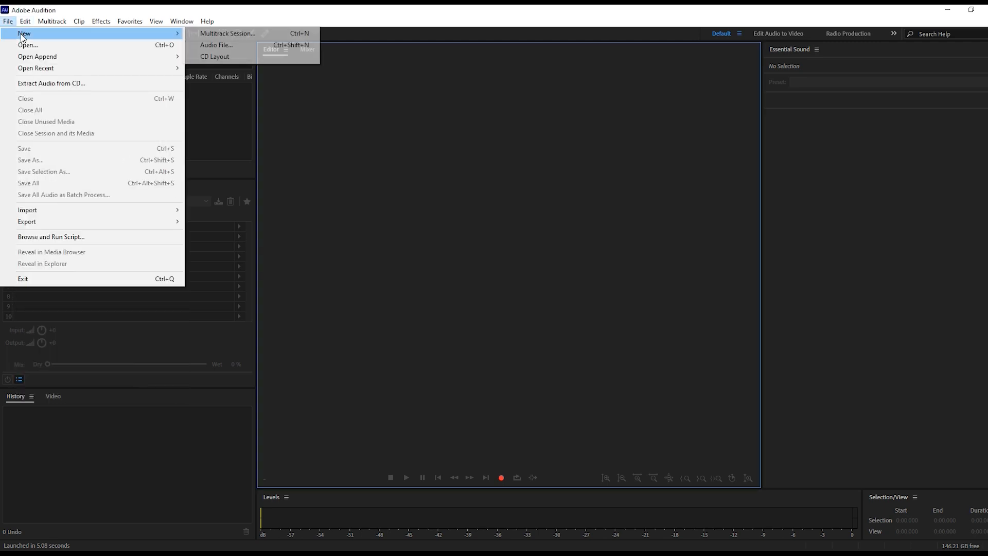
left_click(206, 45)
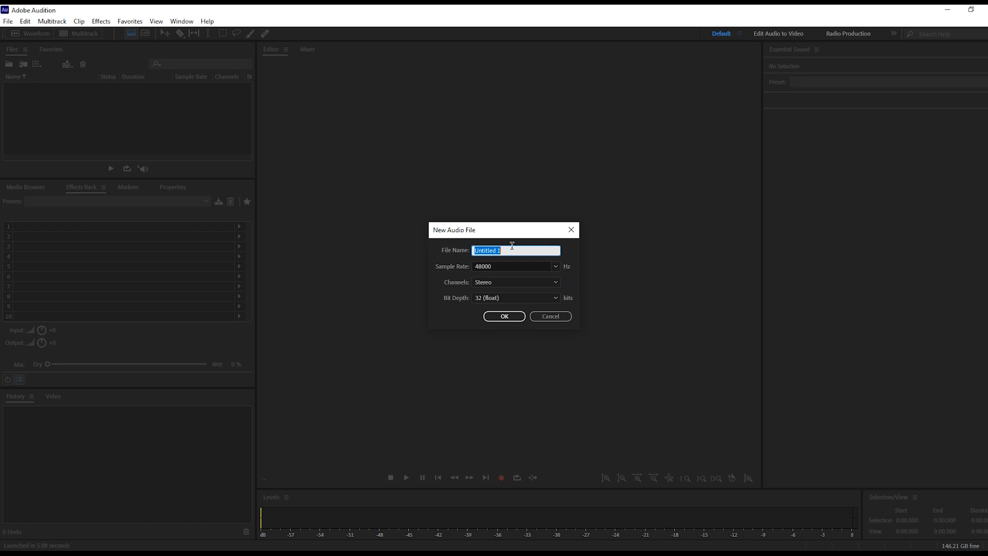
key("BackSpace")
type("audio sample")
left_click(511, 317)
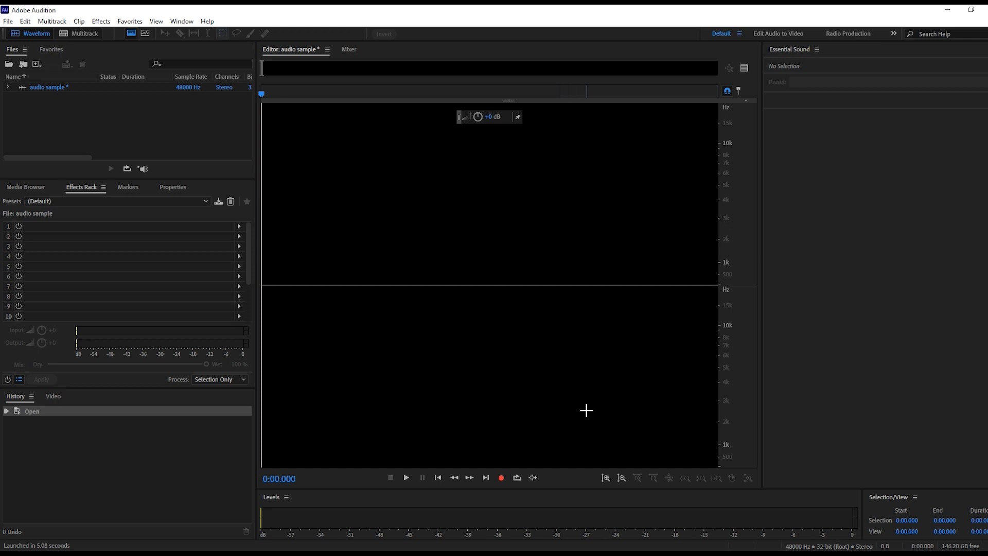
Step: Record about 24 seconds of voice into the audio sample file and normalize it to -0.1 dB
left_click(502, 479)
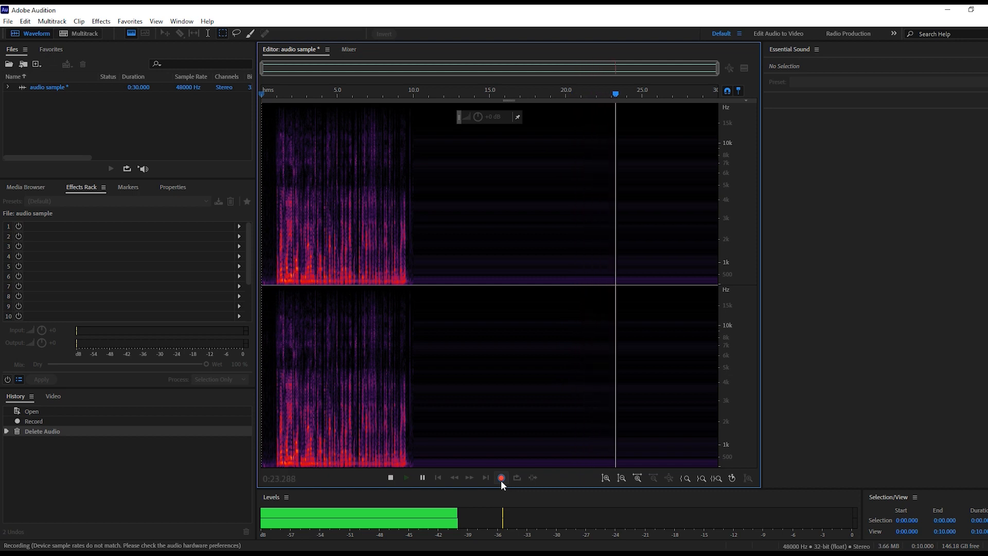
left_click(502, 480)
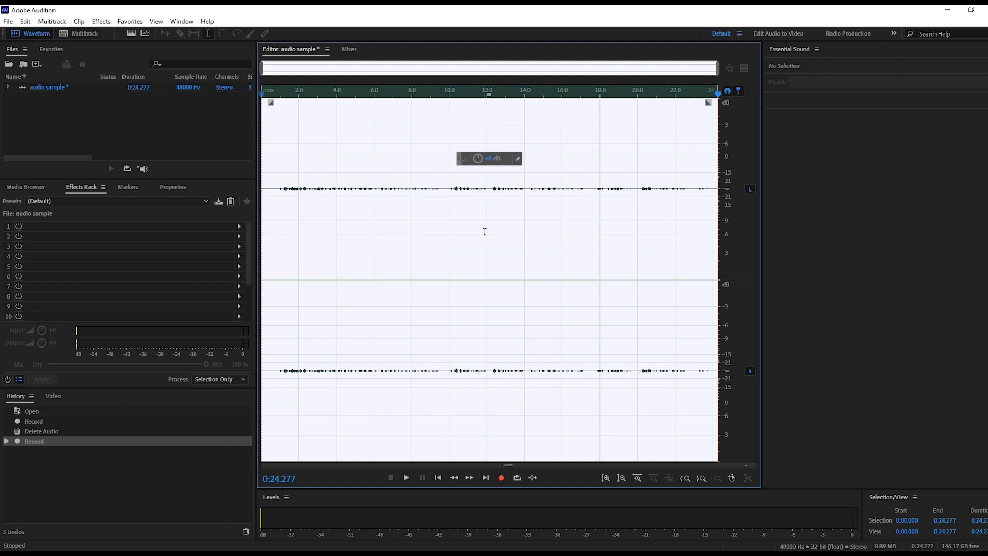
left_click(131, 21)
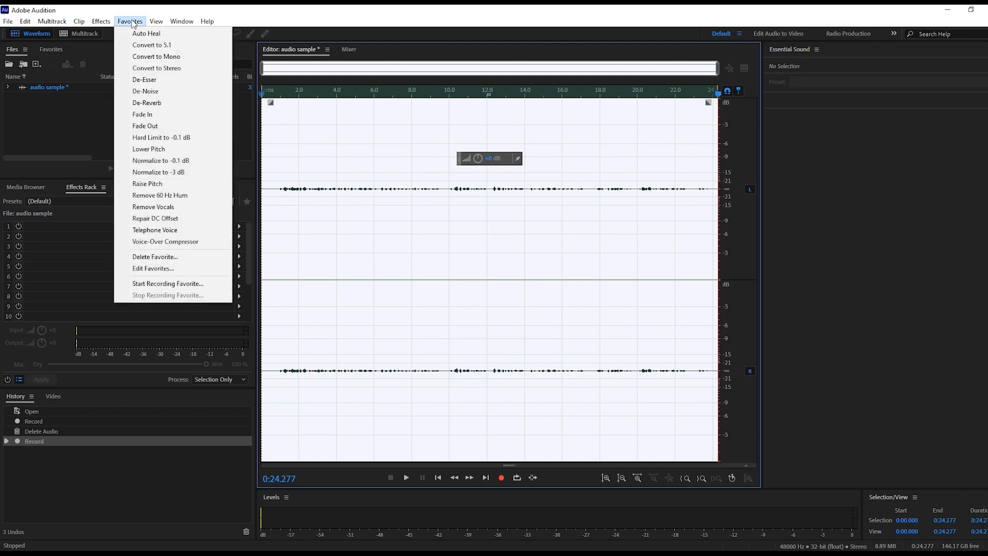
left_click(184, 164)
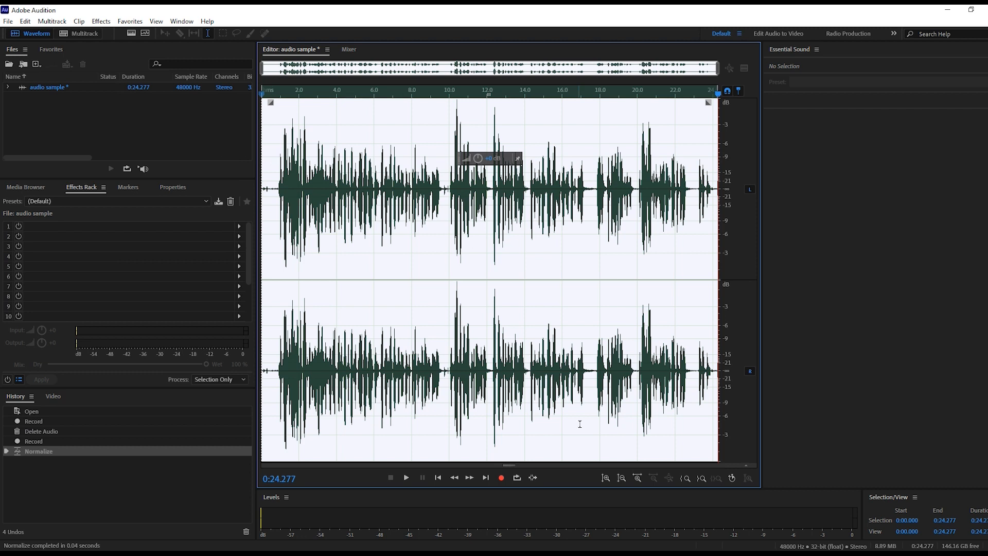
Step: Reveal the spectral frequency display below the waveform and play back the normalized recording
left_click_drag(529, 465, 533, 411)
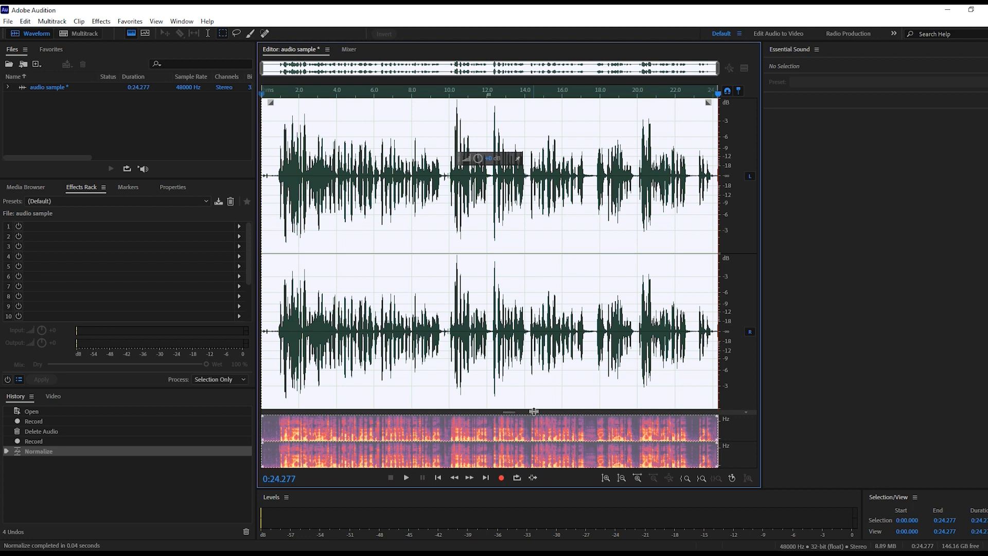
left_click(405, 478)
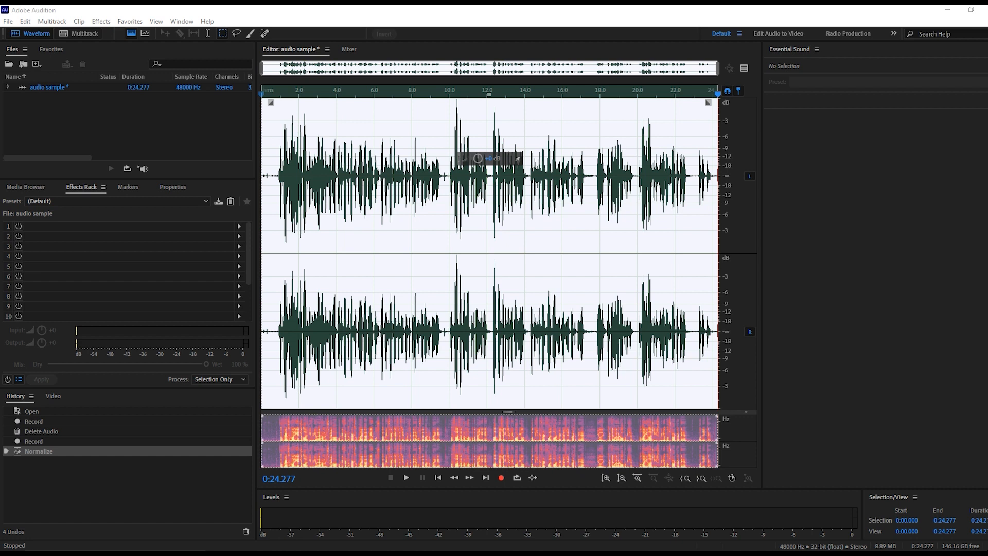
Step: Add Adaptive Noise Reduction to effects rack slot 1, keeping its default settings
left_click(105, 183)
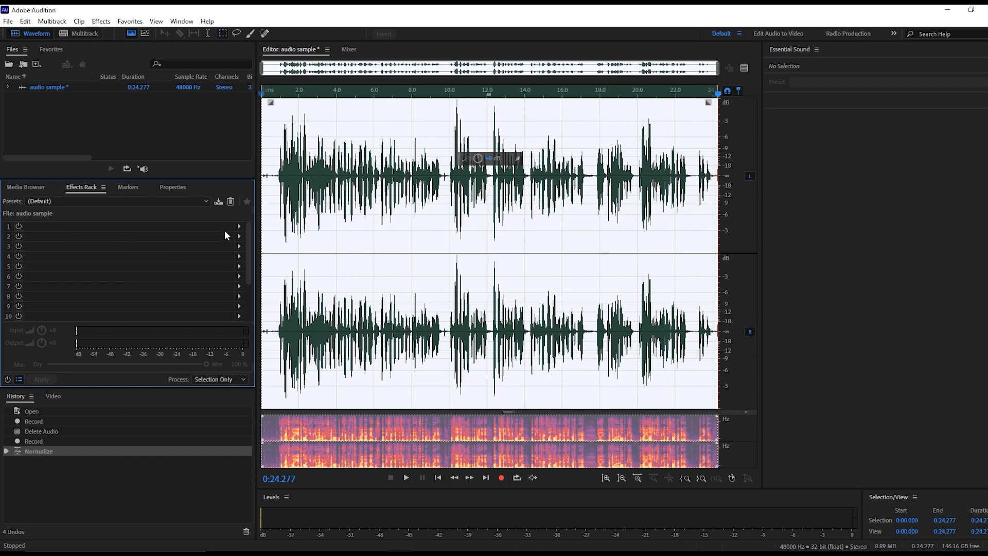
left_click(65, 225)
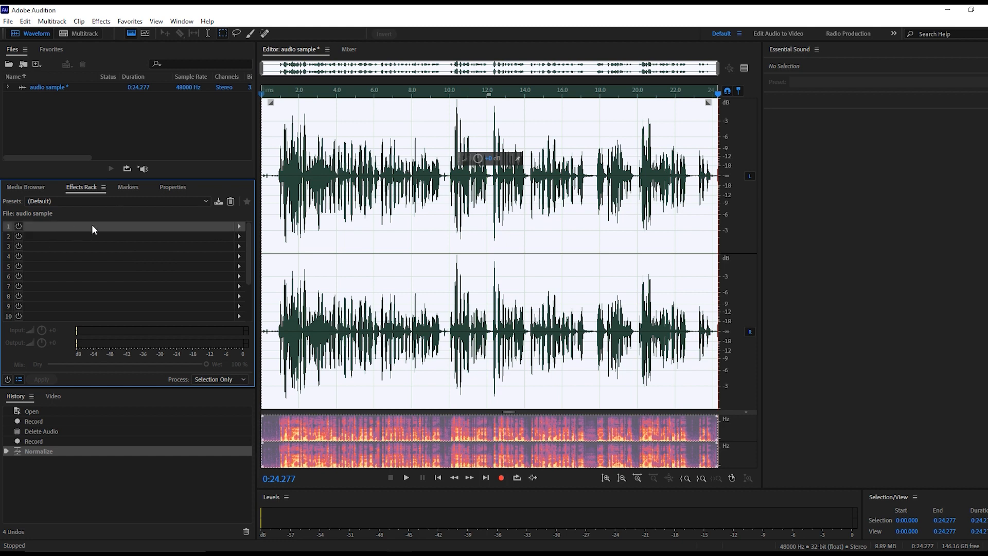
left_click(238, 226)
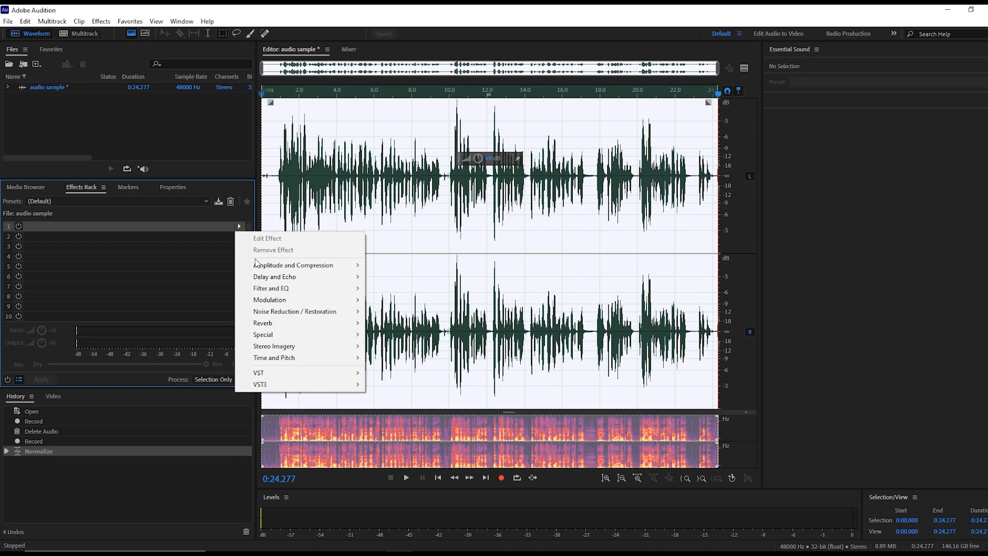
mouse_move(261, 298)
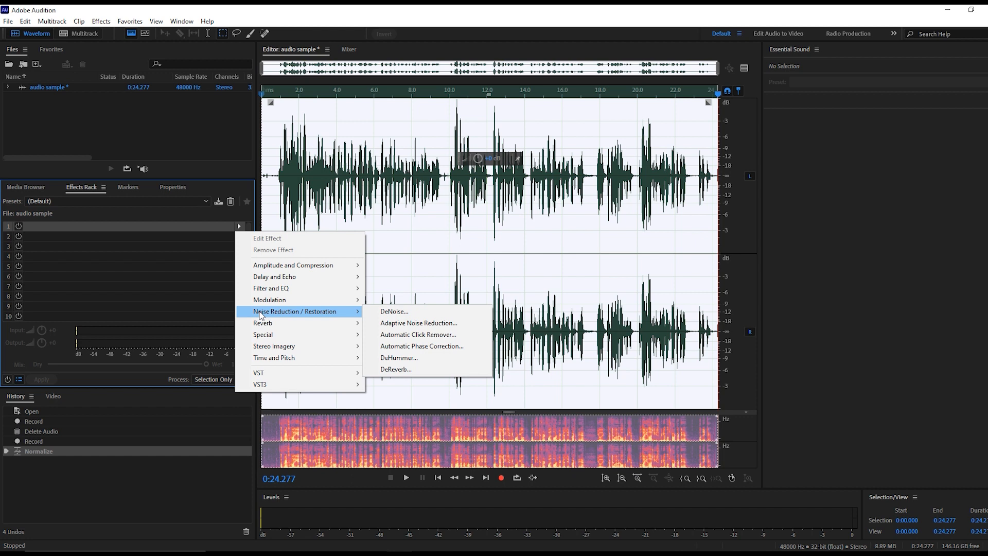
left_click(403, 323)
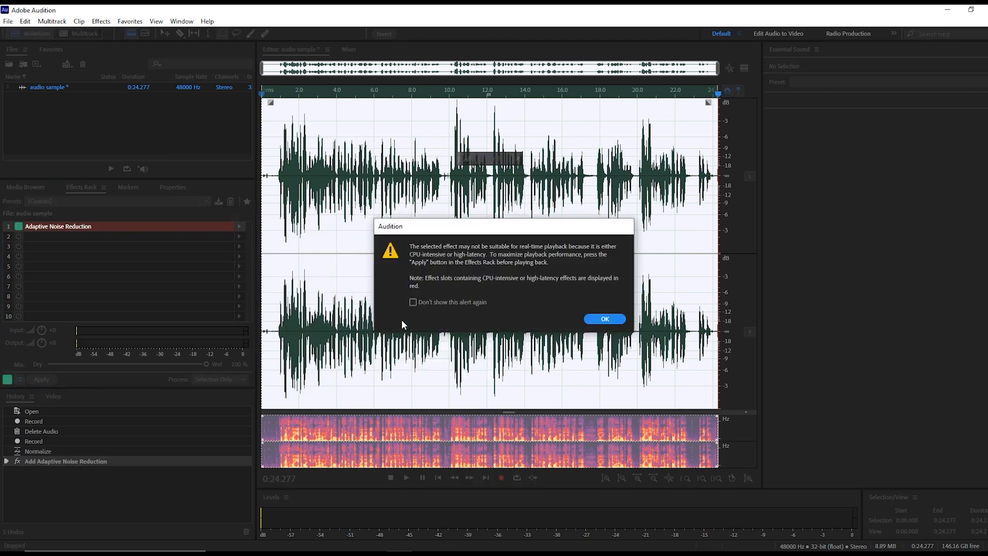
left_click(596, 319)
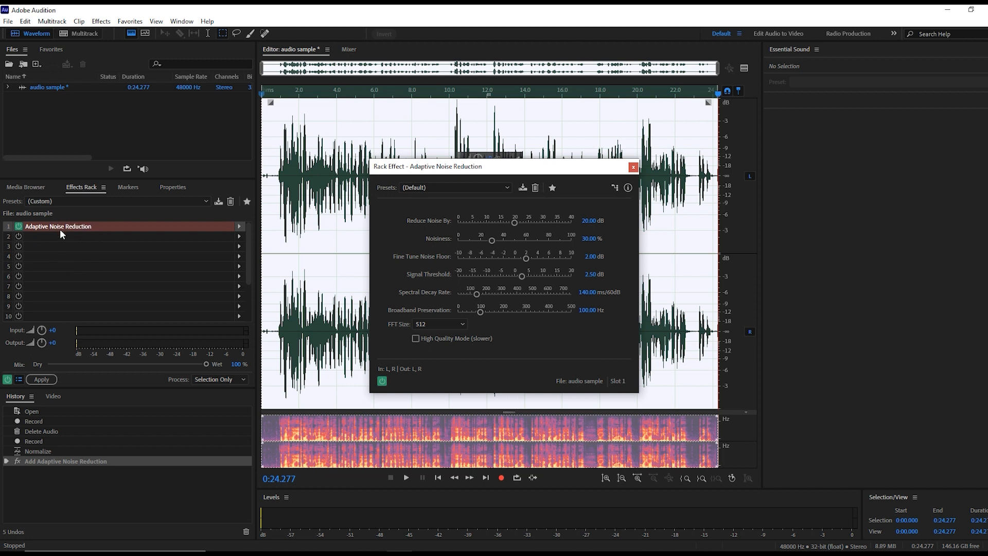
left_click_drag(520, 167, 467, 154)
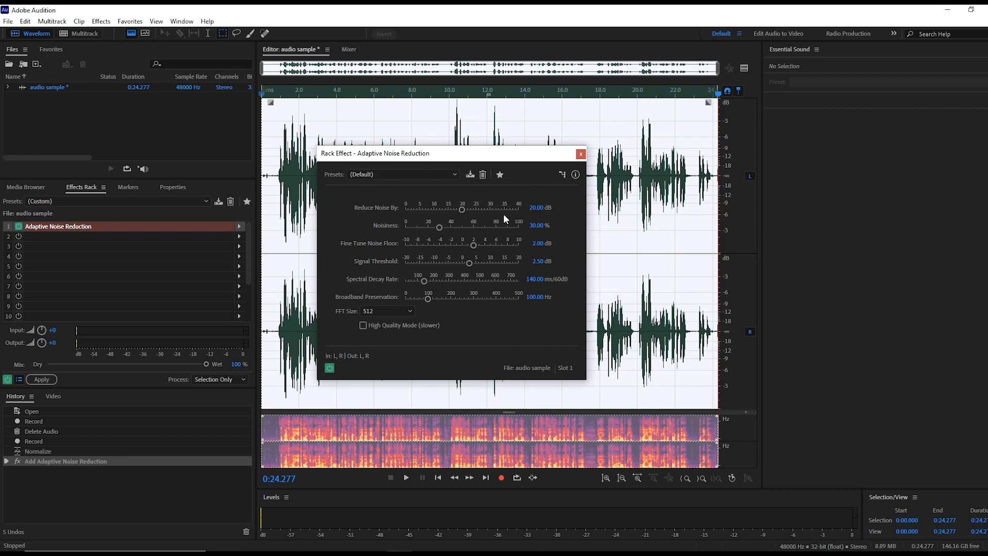
left_click(581, 154)
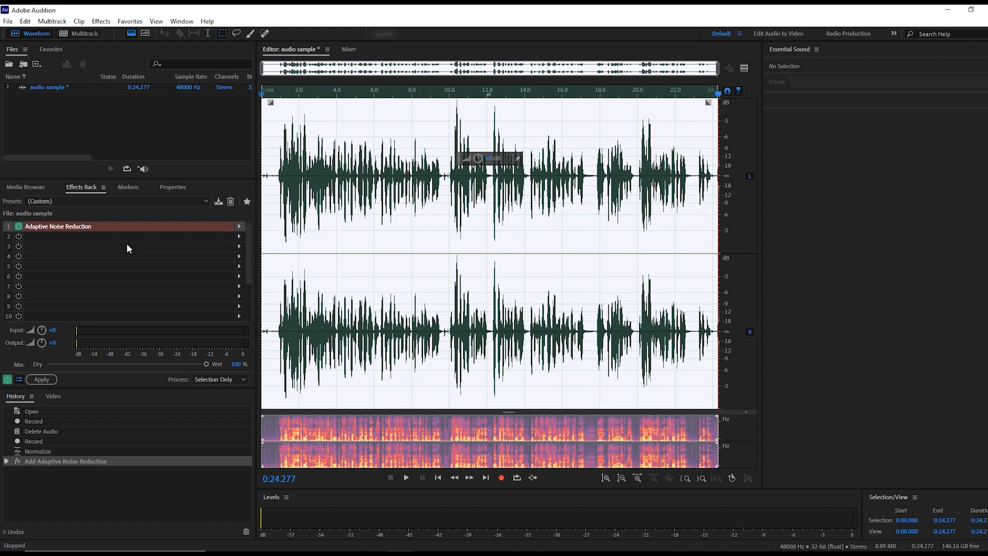
Step: Add a Parametric Equalizer to effects rack slot 2 and move its window clear of the rack
left_click(239, 236)
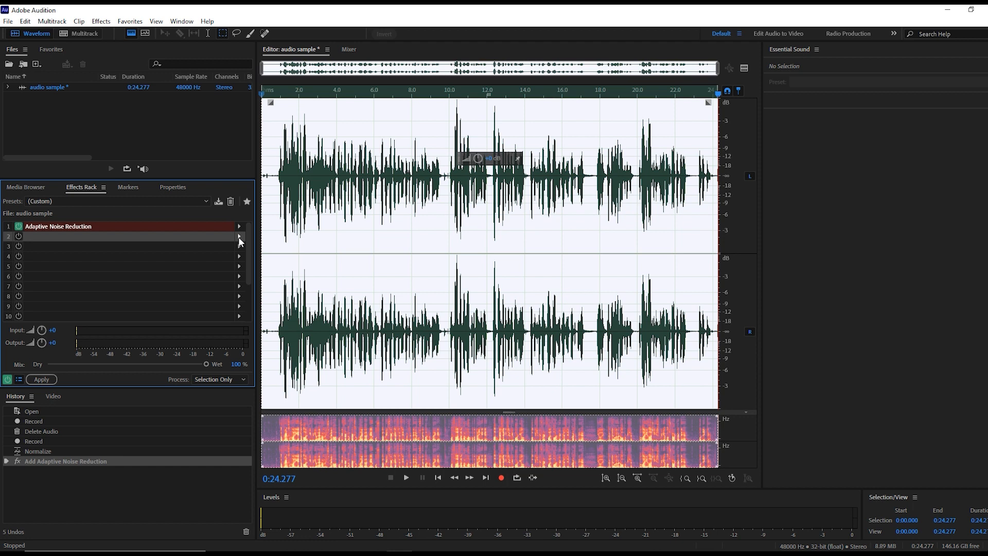
left_click(240, 239)
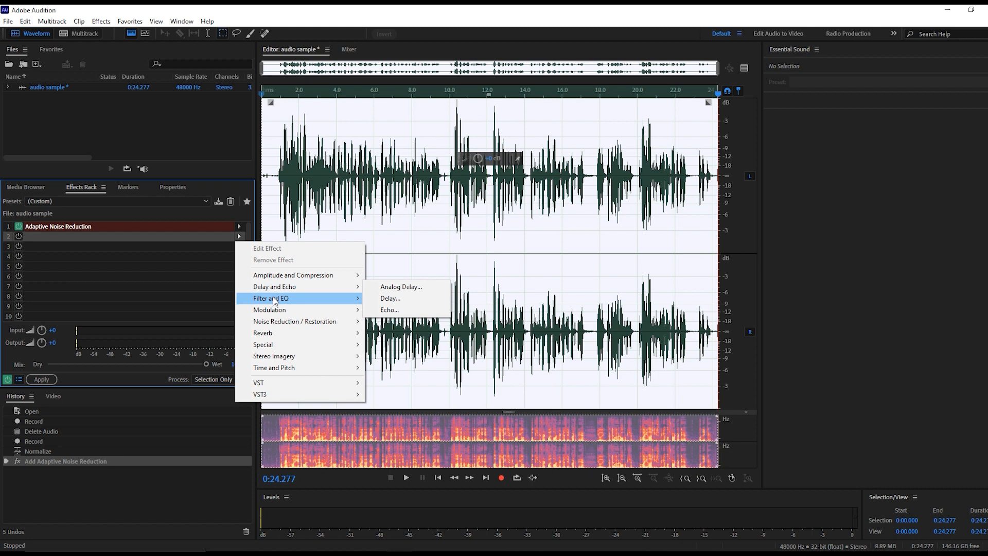
mouse_move(288, 308)
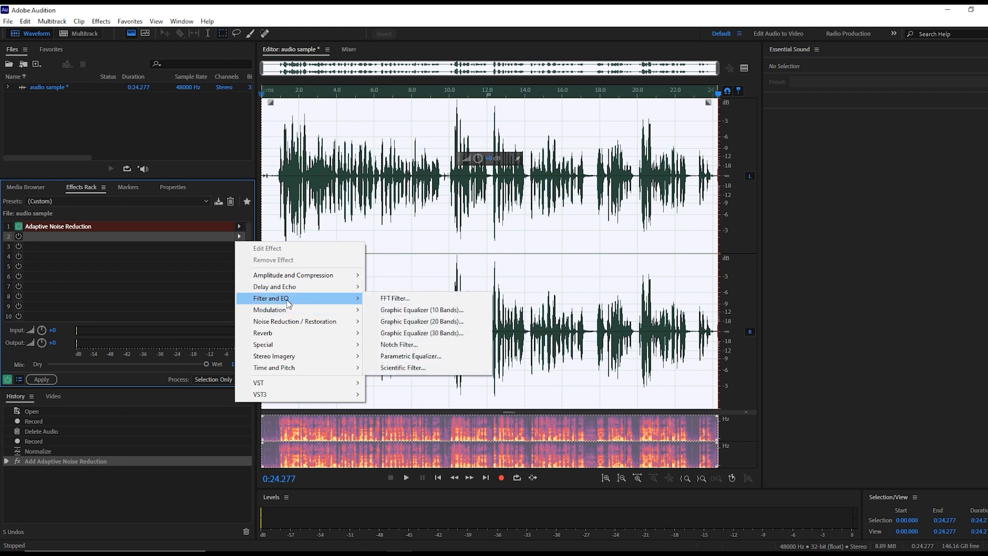
left_click(410, 356)
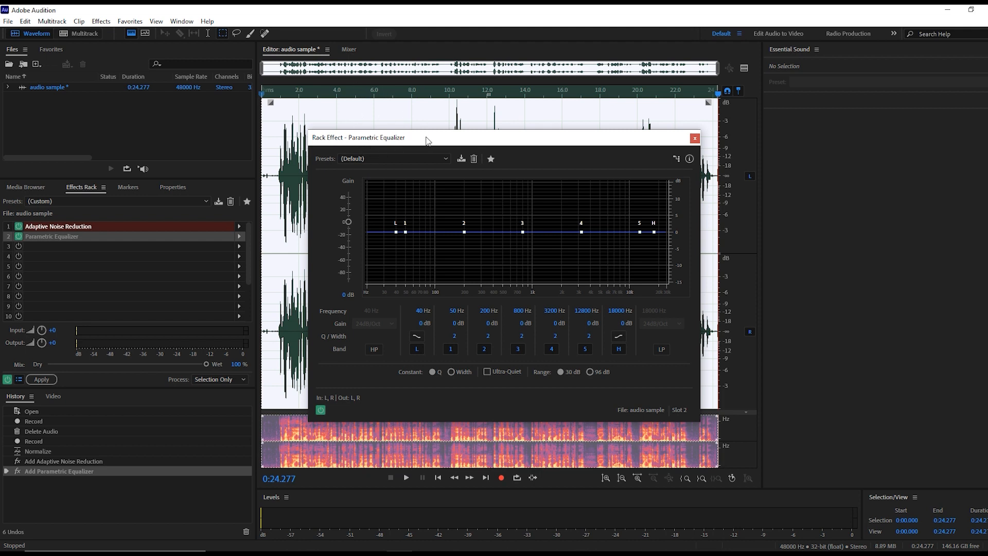
left_click_drag(491, 143, 466, 143)
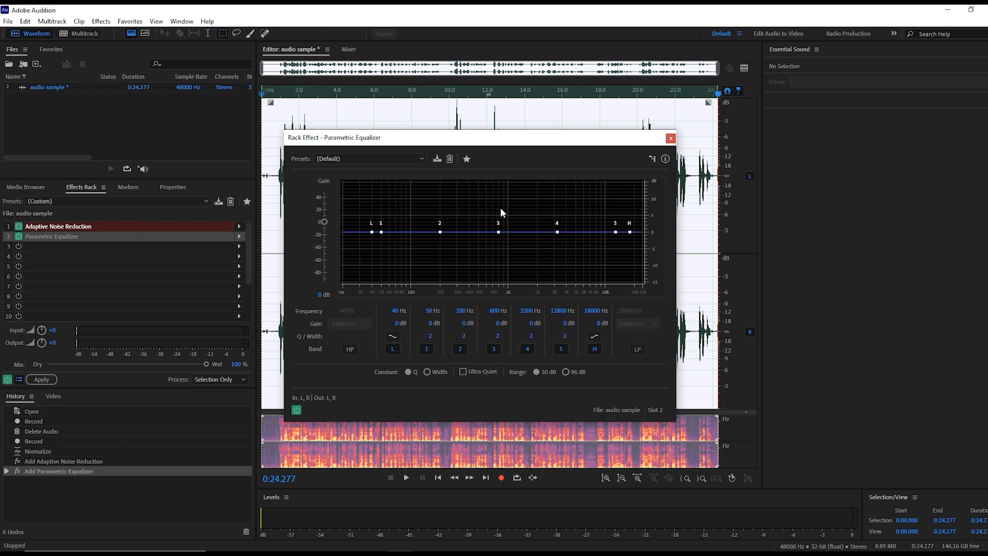
Step: Apply the Loudness Maximizer preset to the Parametric Equalizer and start playback of the recording
left_click(385, 159)
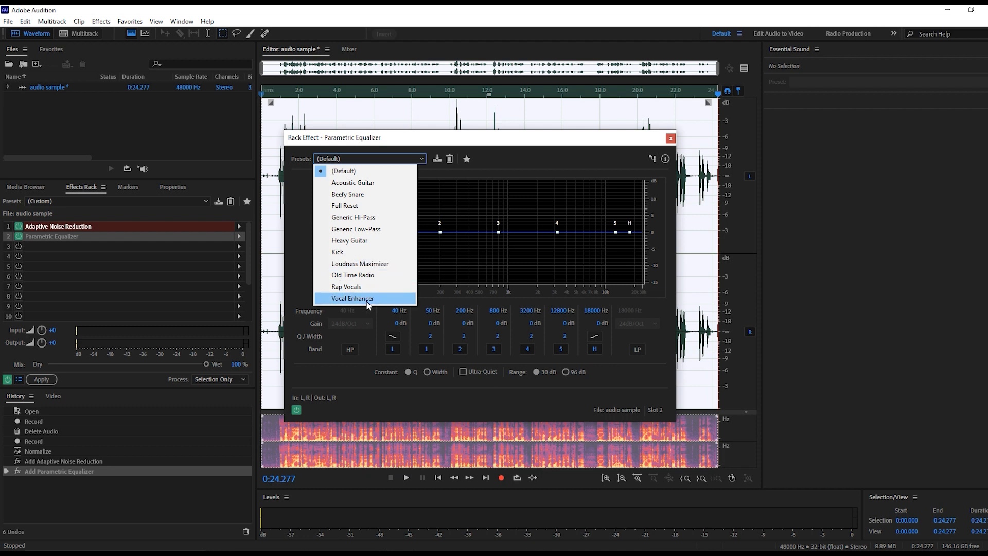
left_click(369, 263)
key("space")
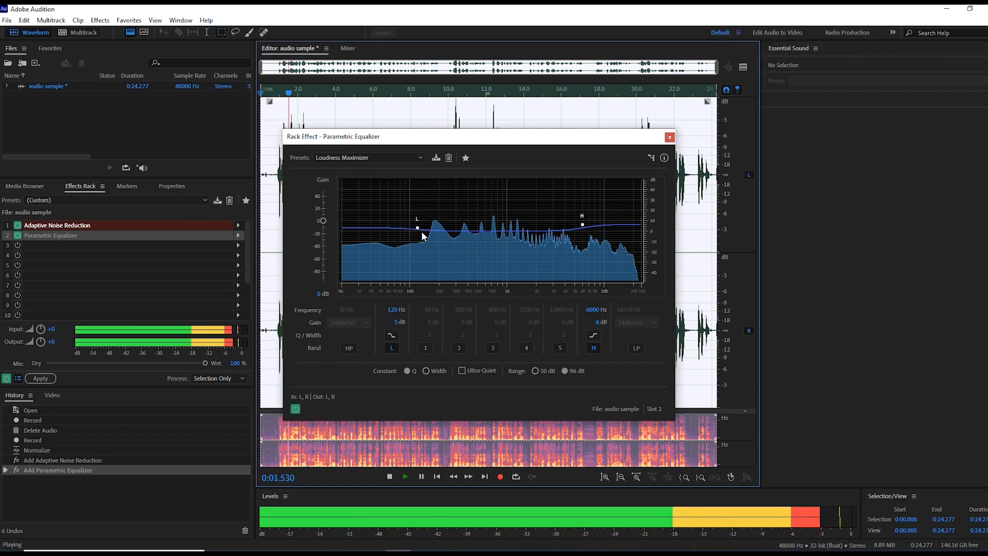
Step: Try the low shelf at 12.1 dB, the high shelf at -1 dB and 5959 Hz, and the low shelf at about 7.6 dB and 110 Hz
mouse_move(415, 229)
left_mouse_down()
mouse_move(416, 218)
mouse_move(417, 249)
mouse_move(414, 218)
left_mouse_up()
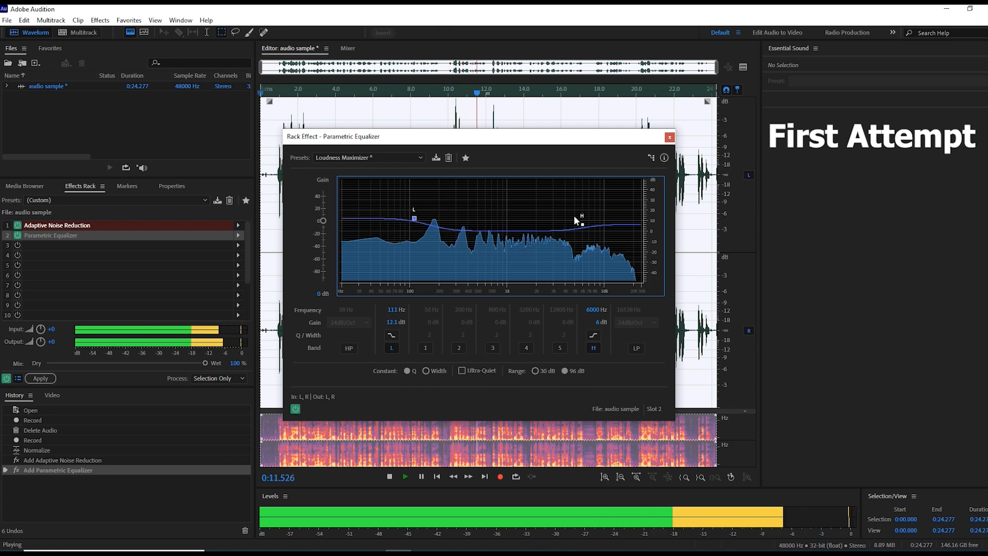
left_click_drag(581, 226, 583, 233)
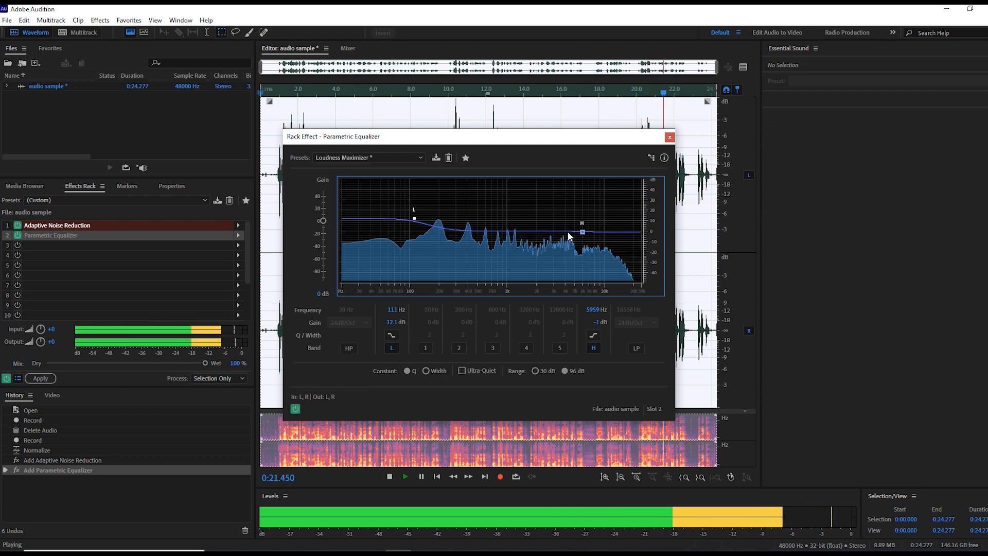
left_click_drag(418, 216, 415, 225)
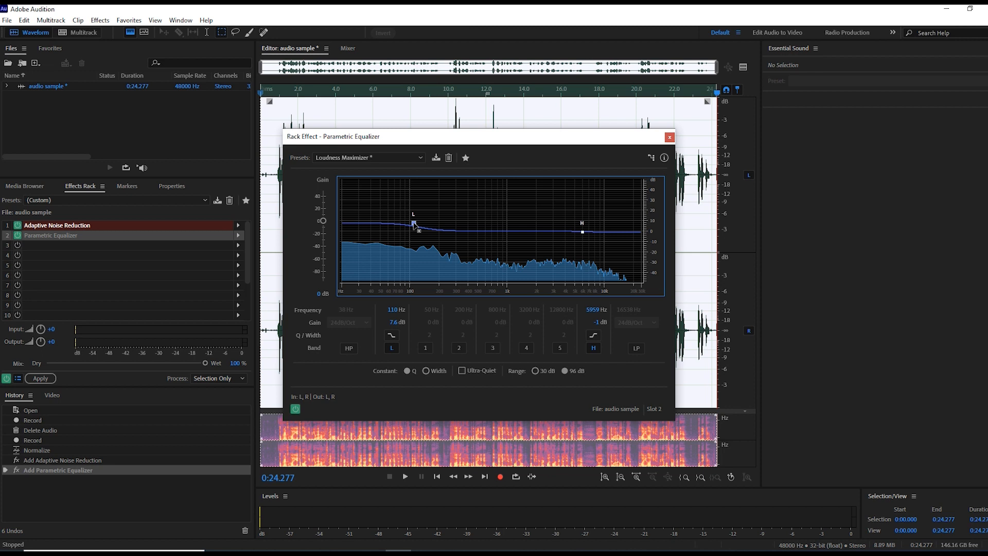
Step: Replay the recording while raising the low shelf to about 10.6 dB at 107 Hz and the high shelf to about 8.1 dB
key("space")
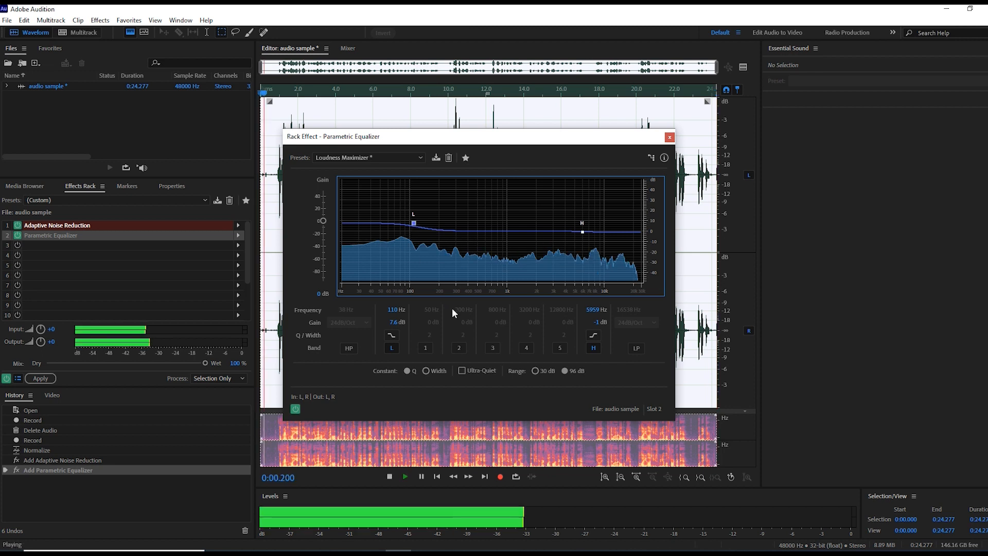
mouse_move(418, 221)
left_mouse_down()
mouse_move(415, 244)
mouse_move(413, 220)
left_mouse_up()
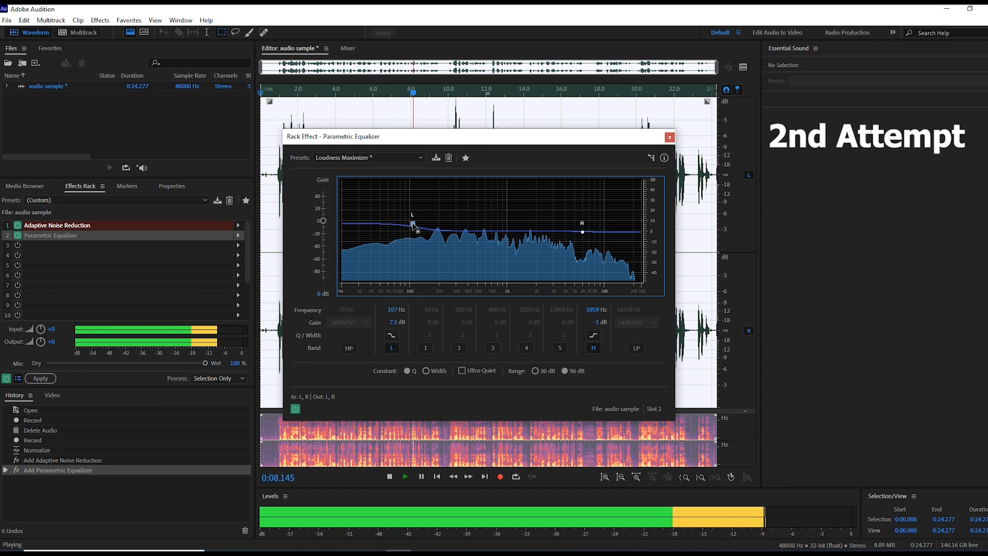
left_click_drag(582, 232, 582, 222)
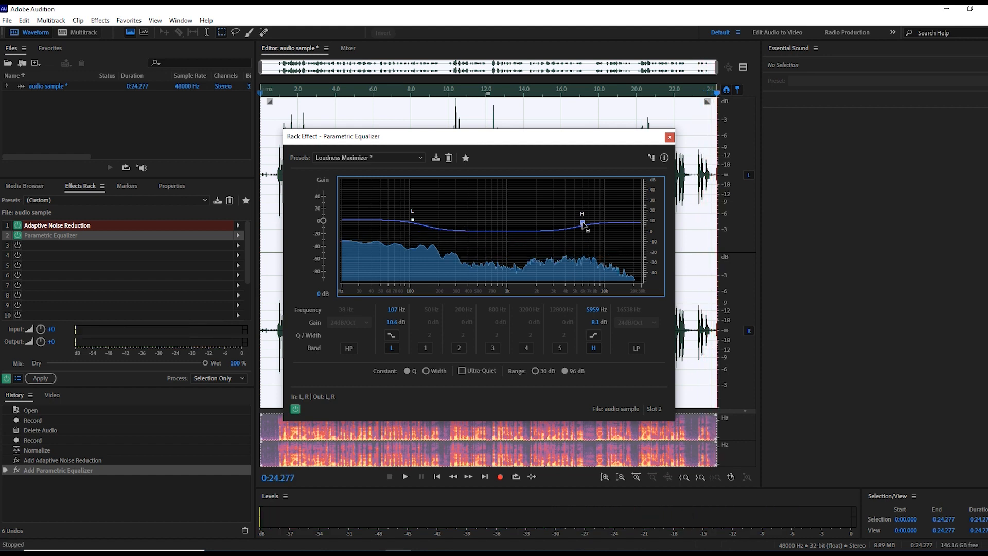
Step: Replay the recording and set the high shelf to about 6.6 dB at 6034 Hz and the low shelf to about 6.1 dB at 105 Hz
left_click(405, 477)
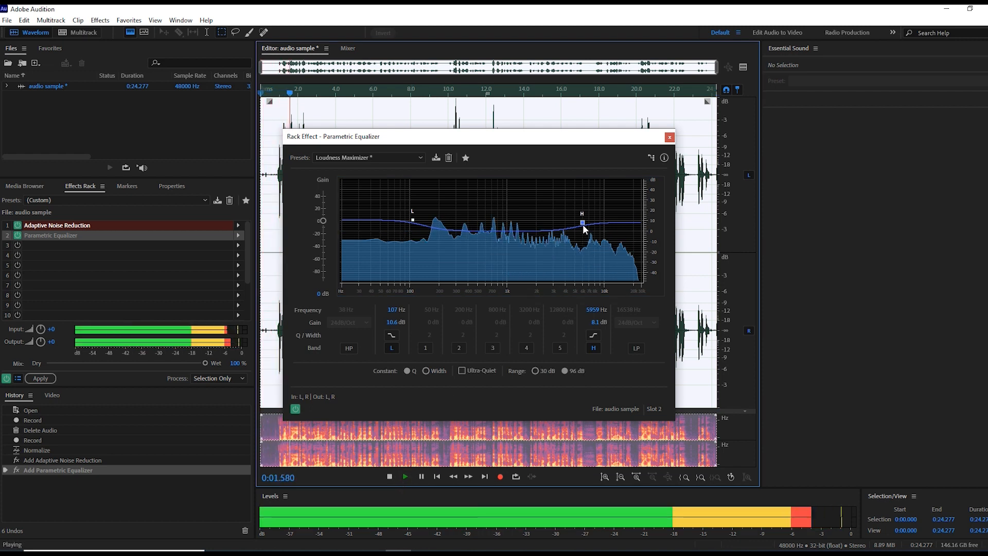
left_click_drag(582, 222, 583, 225)
left_click_drag(413, 220, 411, 224)
mouse_move(412, 225)
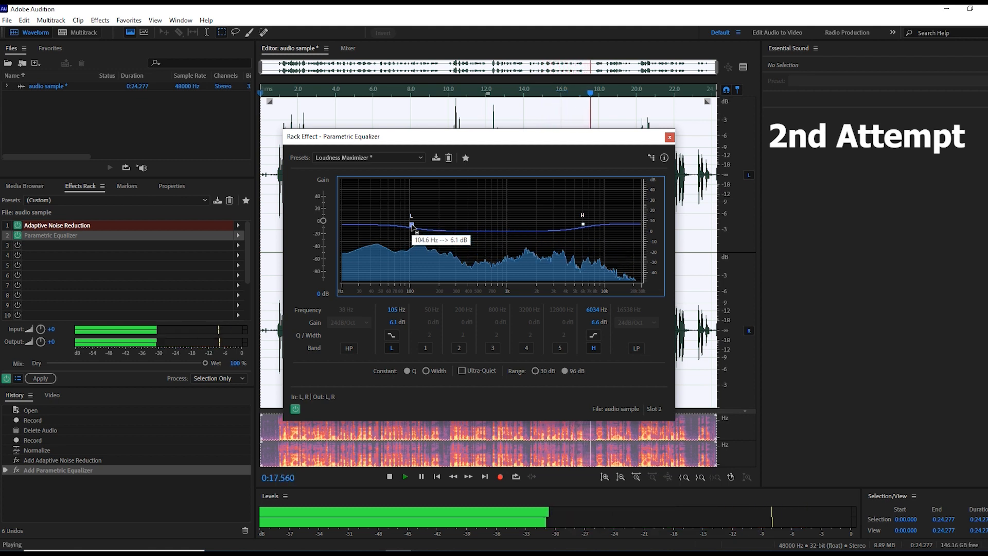
Step: Set the equalizer's high shelf to about 4 dB at 6184 Hz while the recording plays
mouse_move(583, 225)
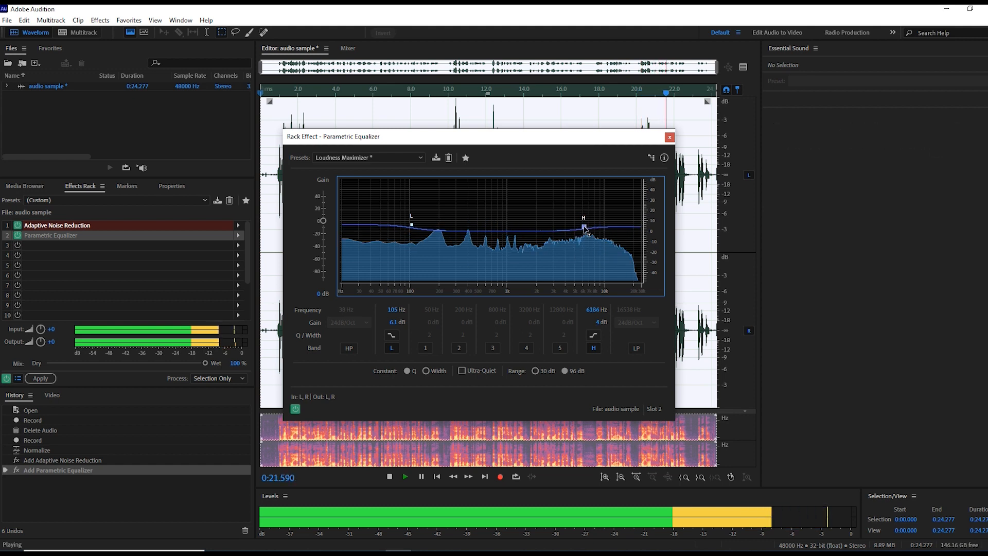
left_click_drag(583, 225, 584, 228)
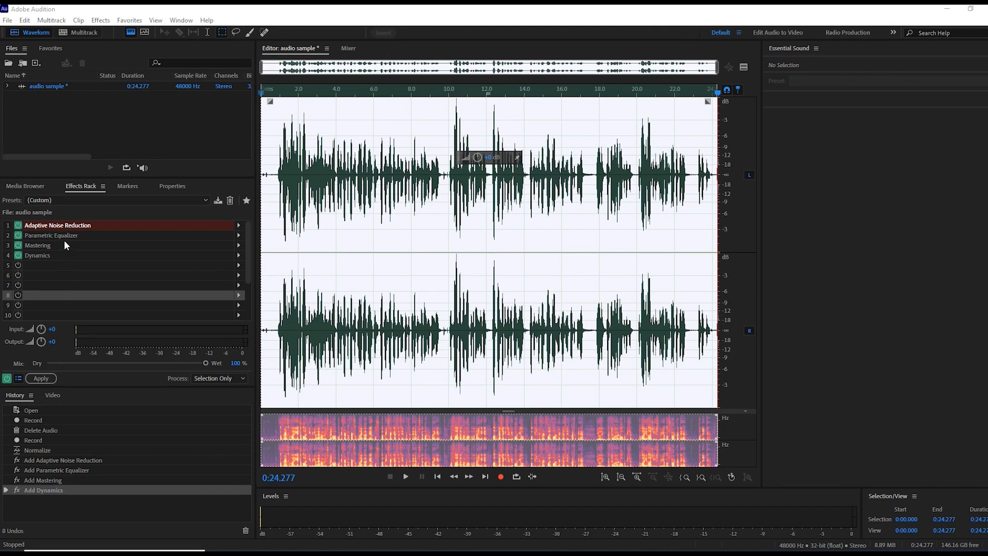
Step: Remove the Dynamics effect from the effects rack
left_click(216, 276)
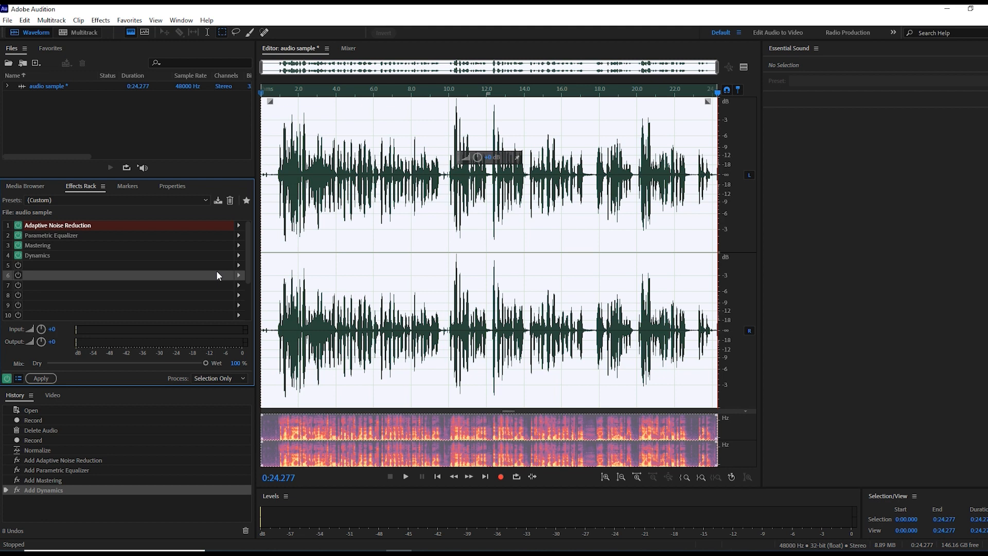
left_click(45, 254)
right_click(46, 254)
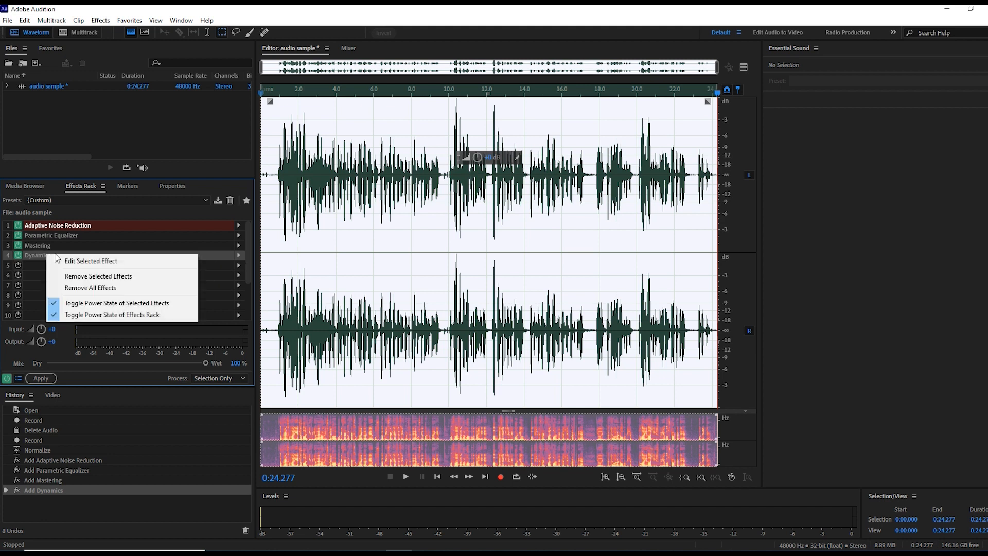
left_click(105, 276)
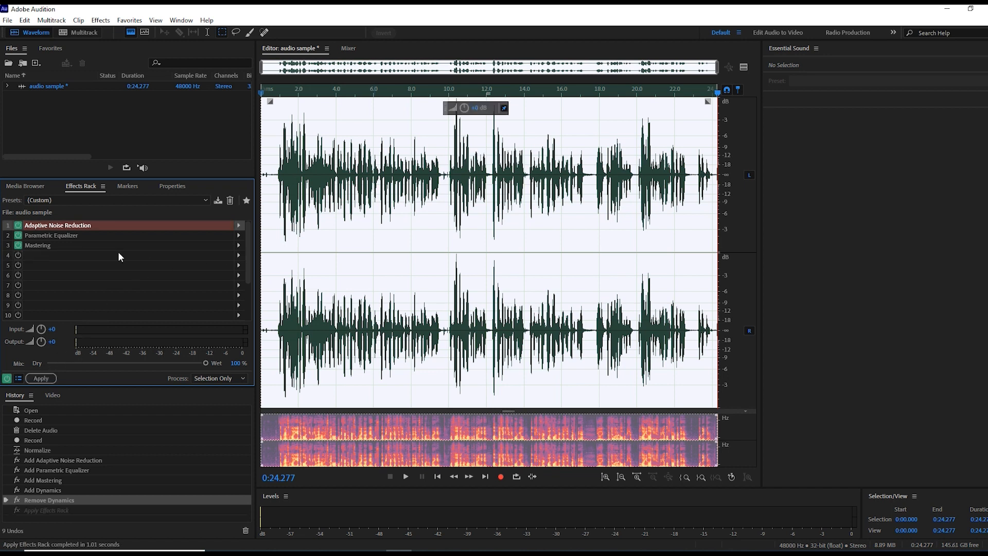
Step: Save the current effects rack as a preset named "tuesday"
left_click(218, 201)
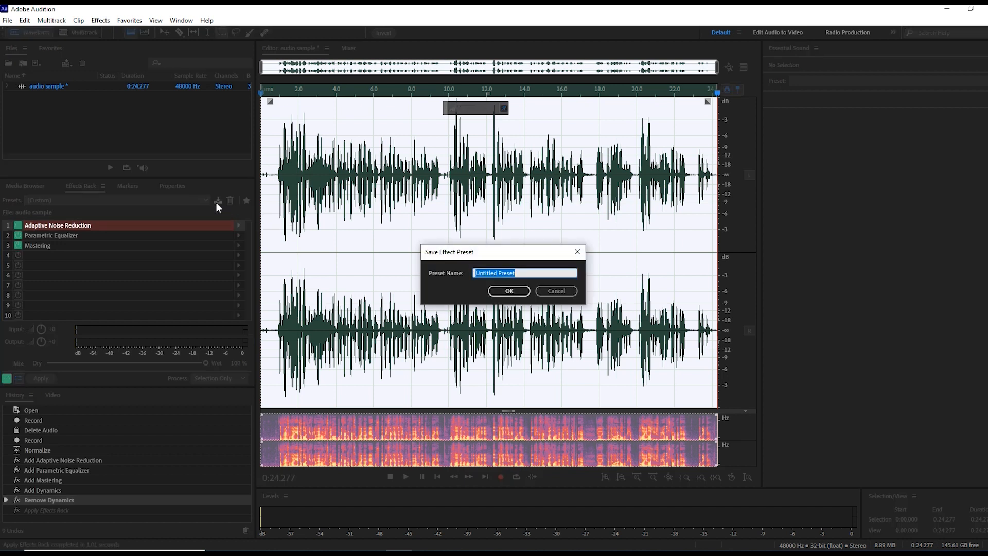
key("BackSpace")
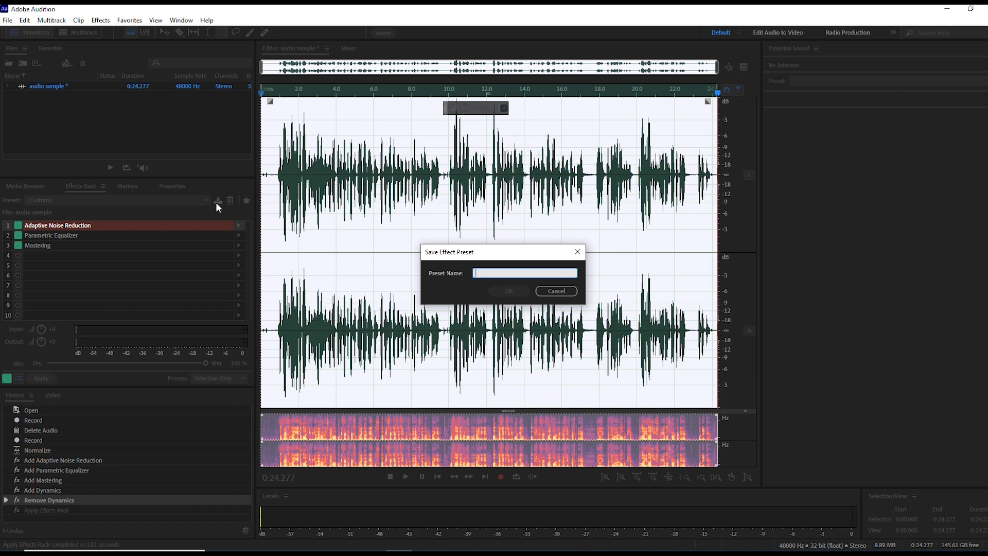
type("tuesday")
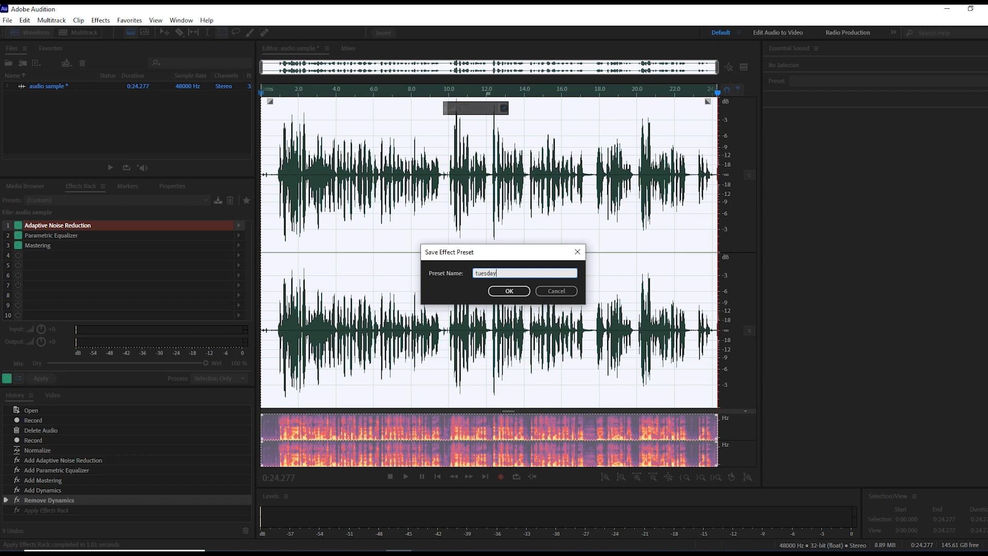
key("Return")
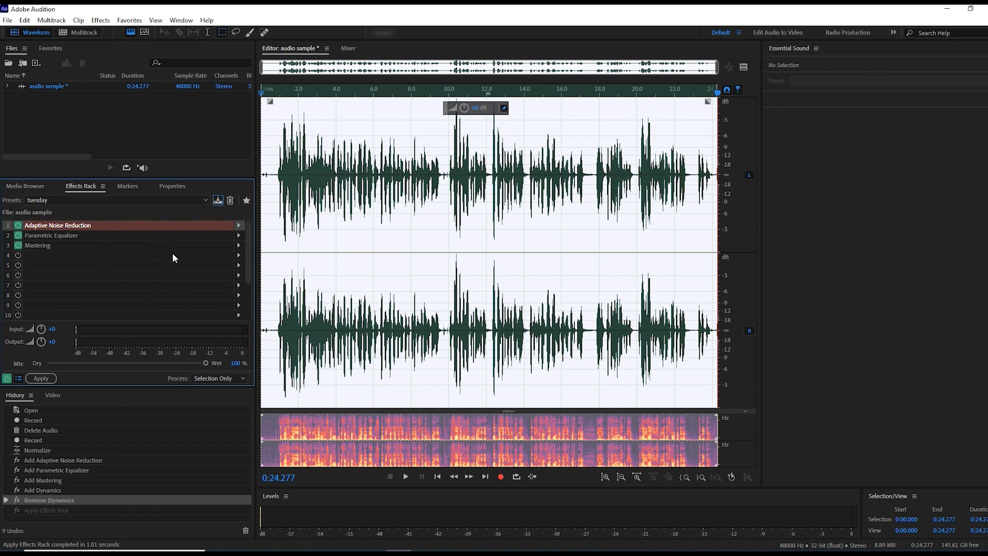
Step: Load the saved "tuesday" rack preset and apply its effects to the recording
left_click(97, 200)
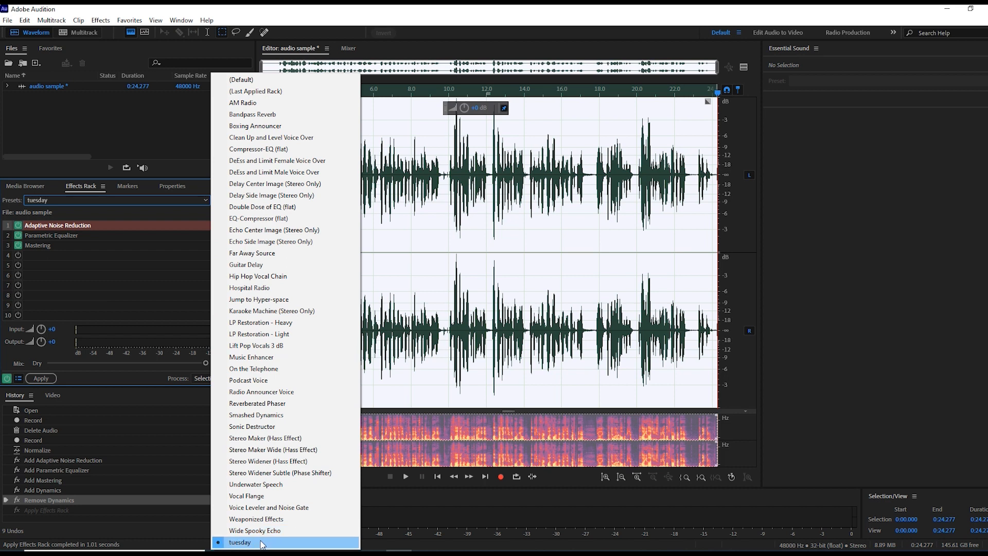
left_click(261, 543)
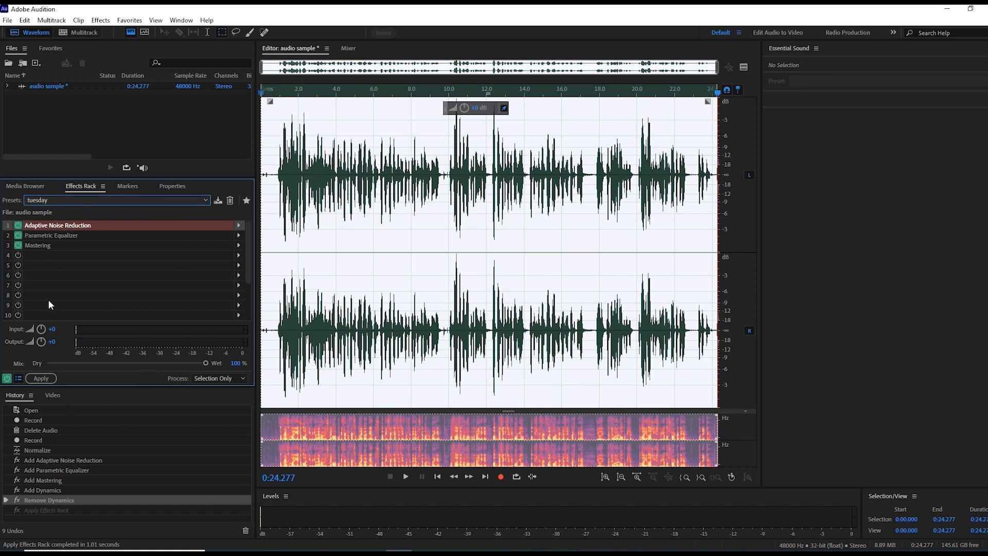
left_click(51, 379)
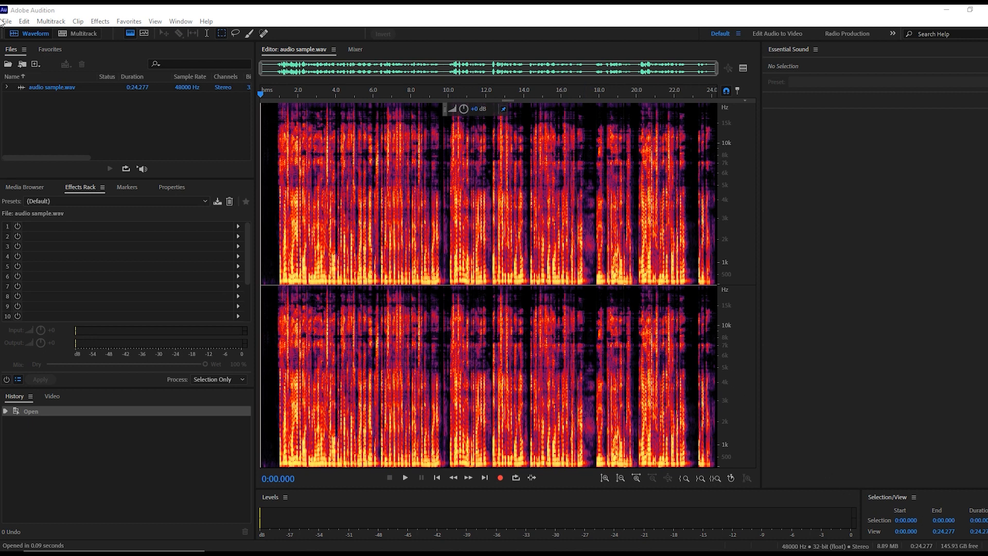
Step: Export the audio to the Desktop as "audio sample_01.mp3" in MP3 Audio format, accepting lossy compression
left_click(7, 22)
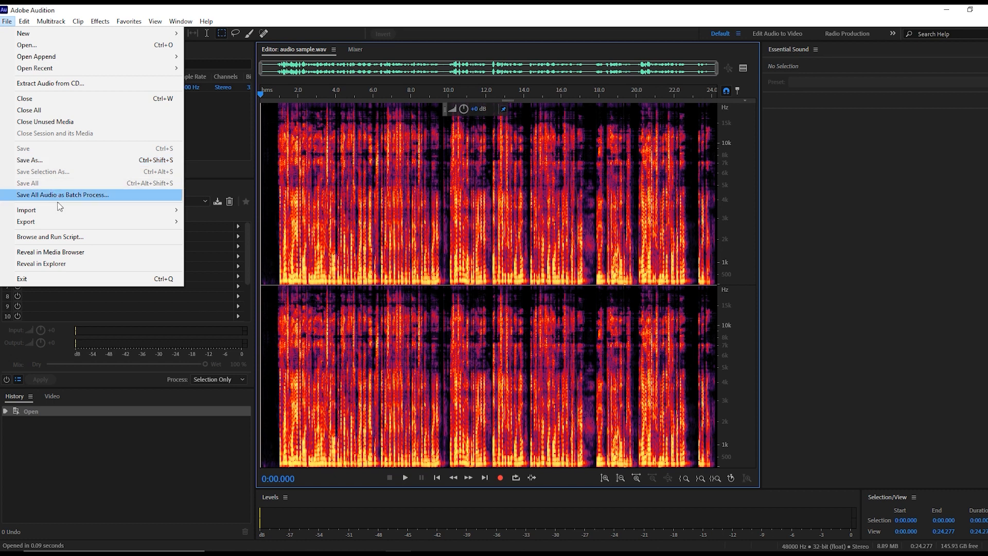
mouse_move(62, 227)
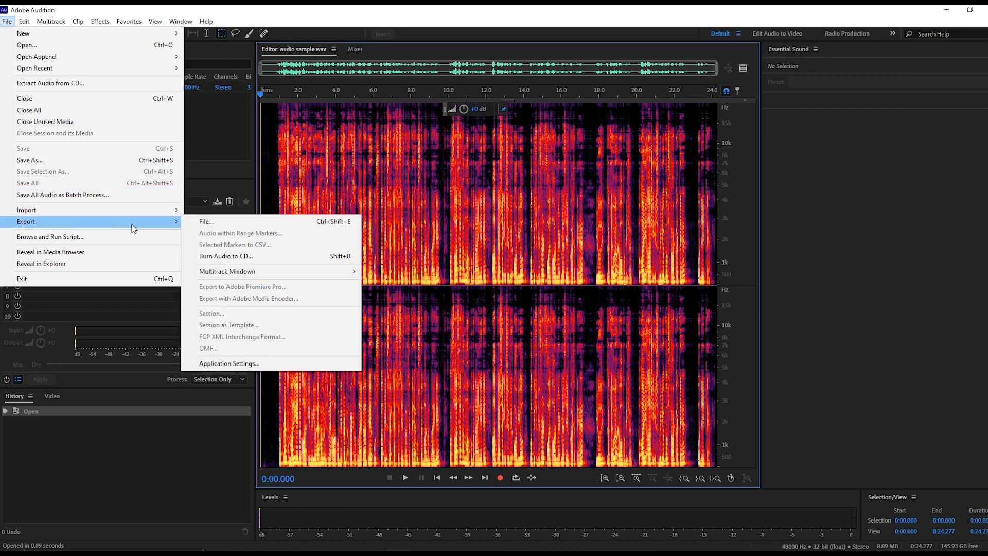
left_click(208, 223)
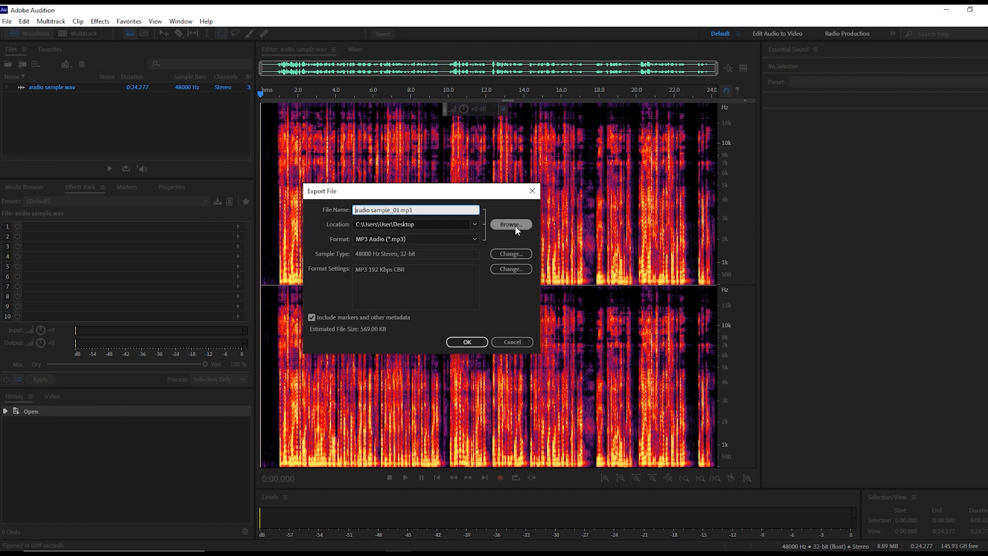
left_click(381, 240)
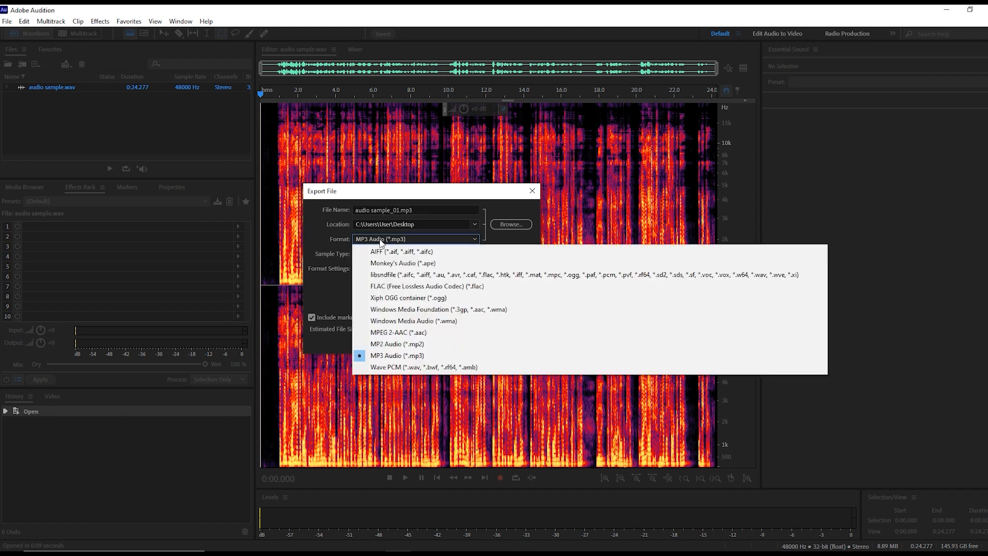
left_click(407, 355)
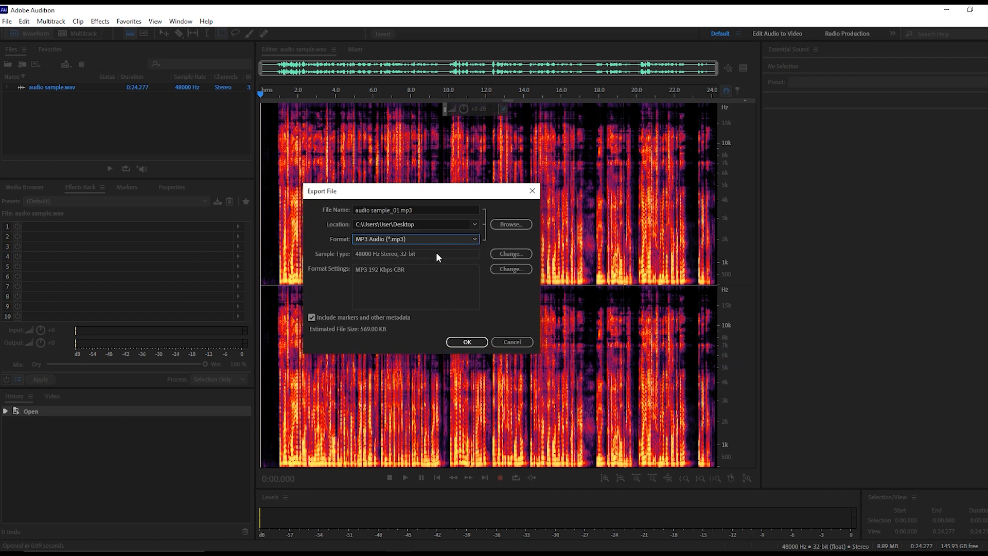
left_click(464, 342)
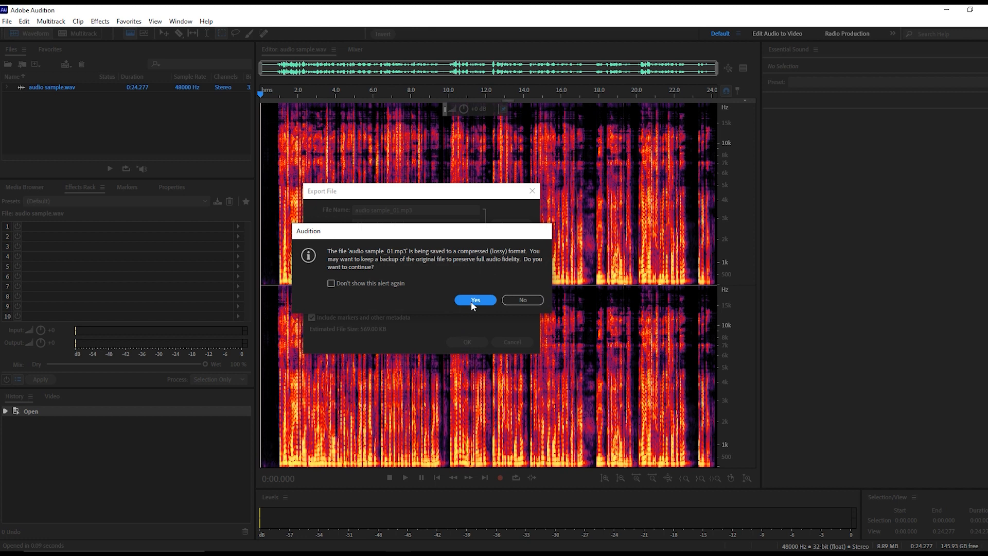
left_click(474, 300)
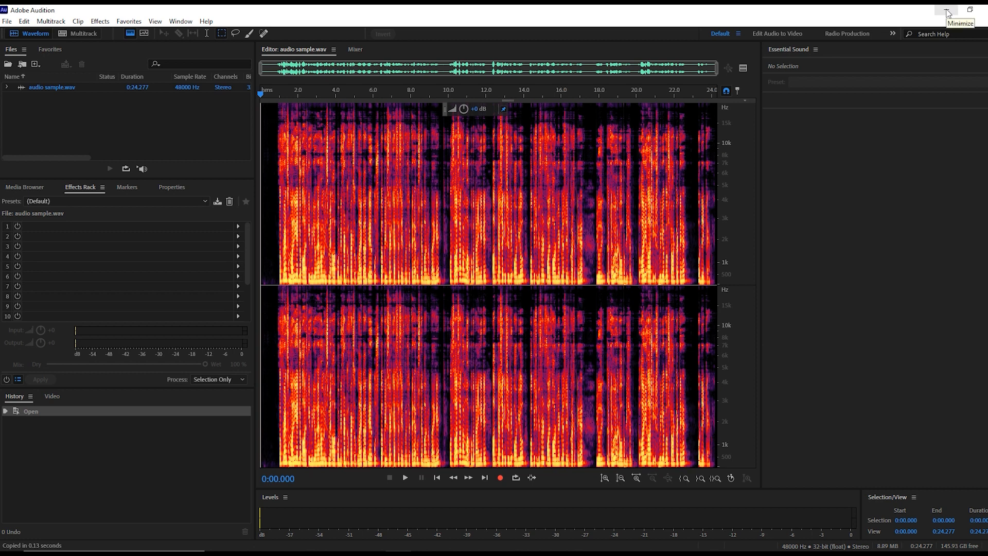
Step: Switch to the Windows desktop to check for the exported MP3 file, and return to Adobe Audition
left_click(947, 13)
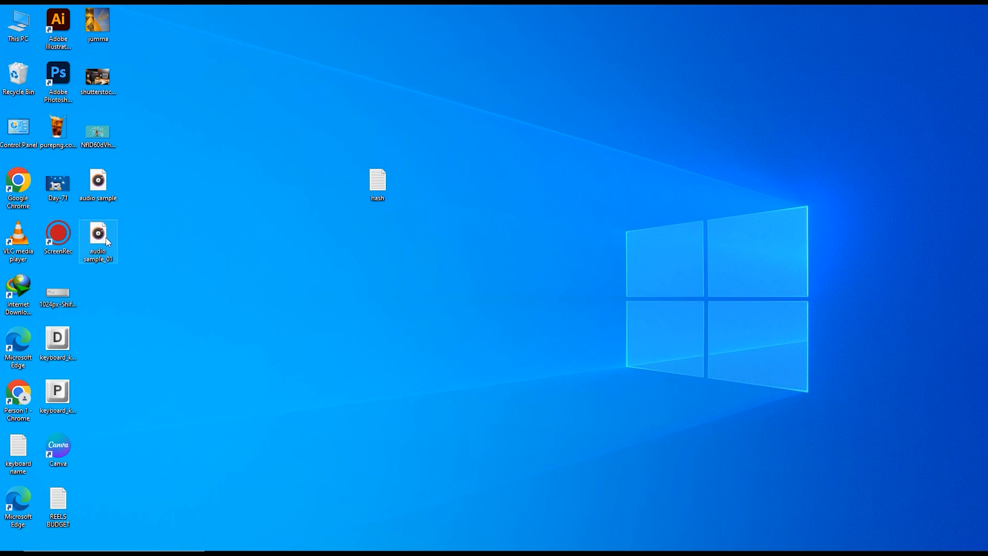
mouse_move(108, 239)
left_click(398, 554)
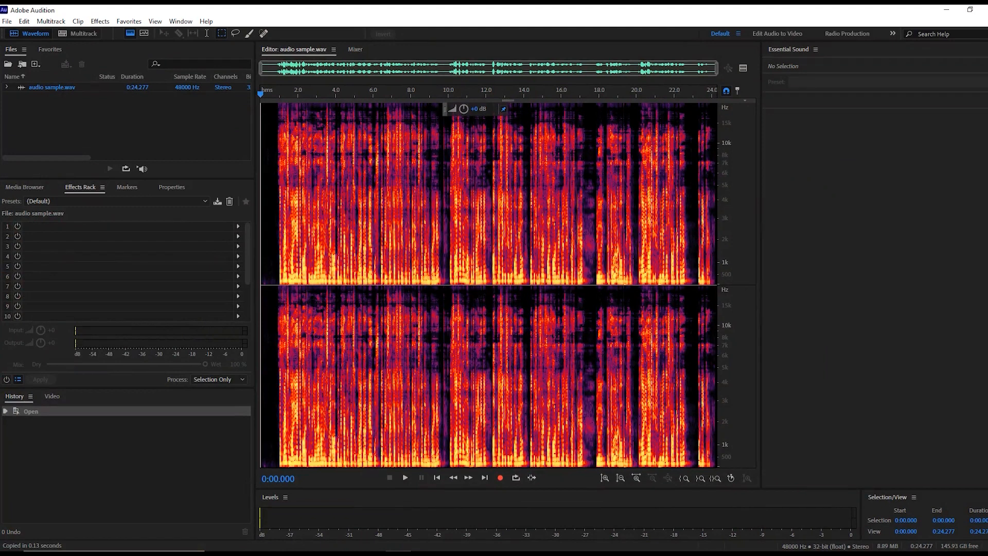